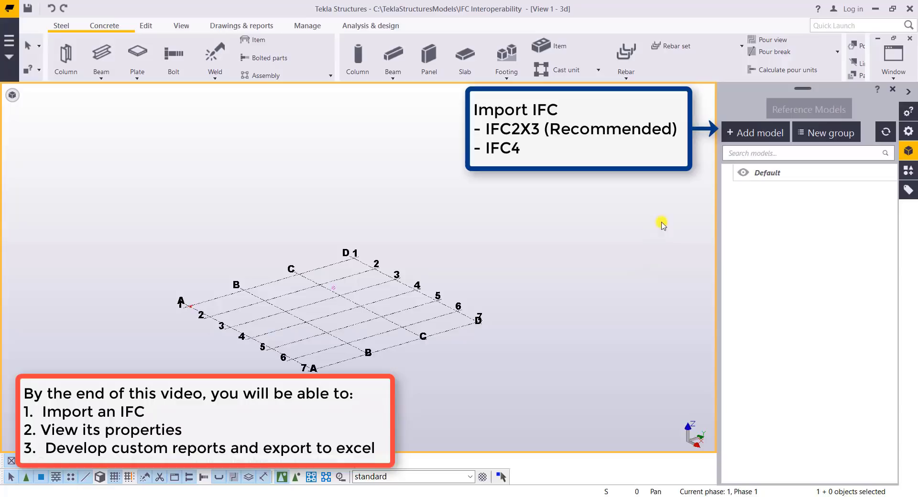
# Start adding a reference model and choose Structural Model 2016.ifc from the model folder as its file
pyautogui.click(745, 134)
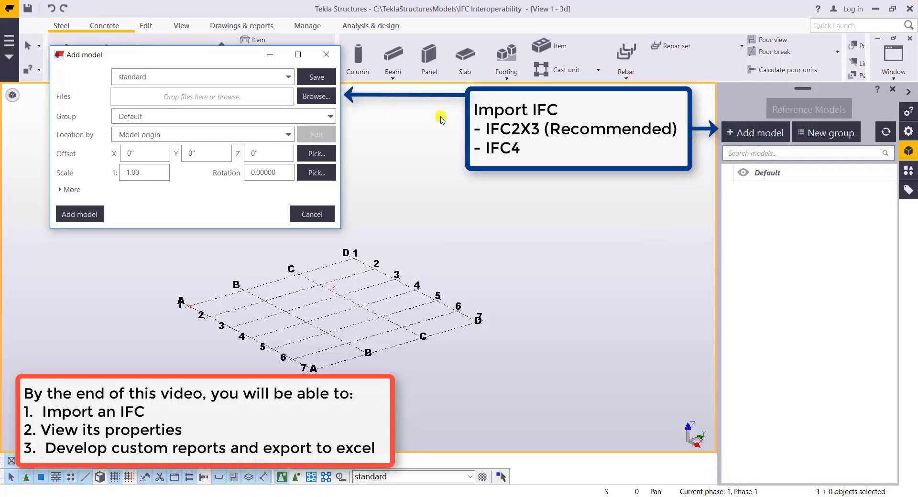
pyautogui.click(314, 96)
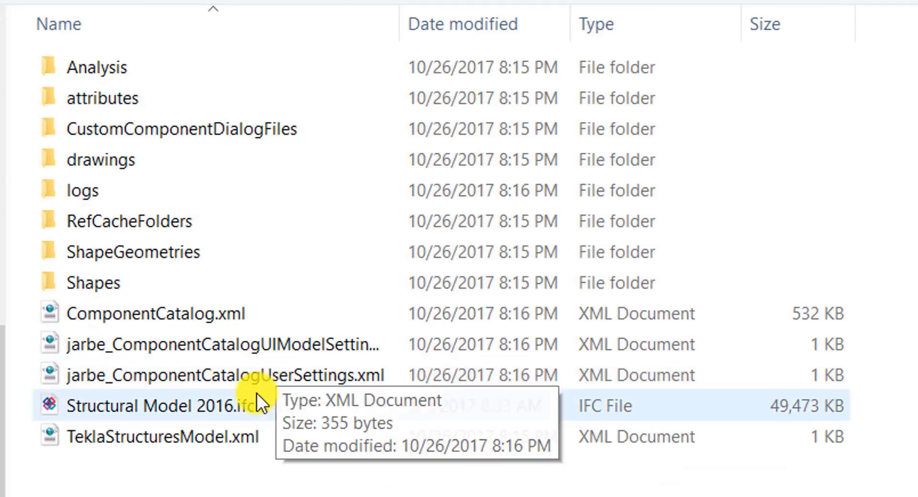
pyautogui.click(249, 403)
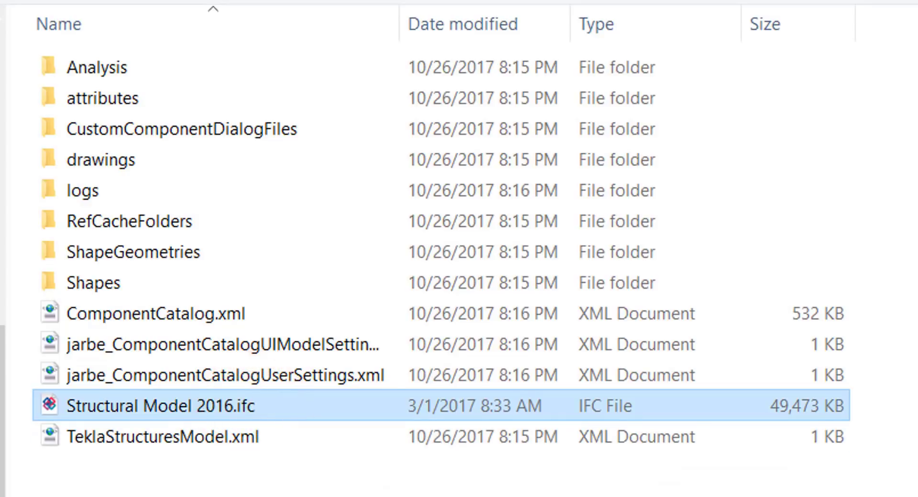
pyautogui.press('Return')
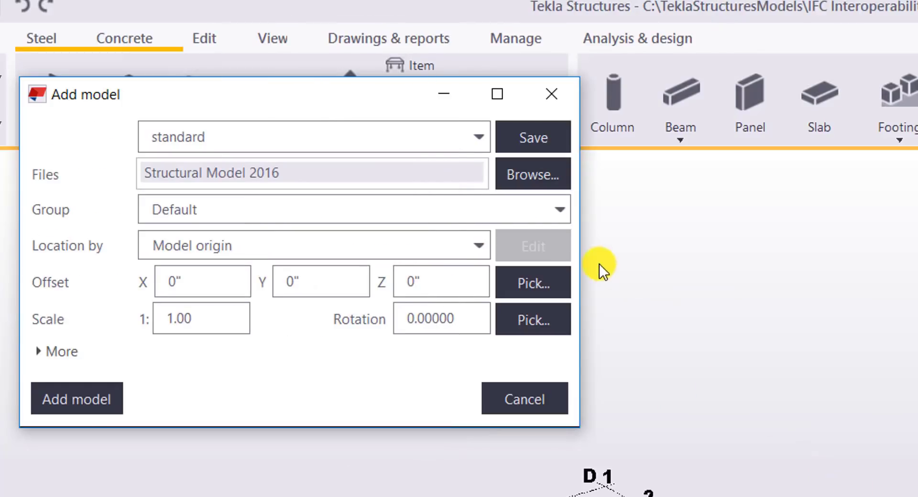
# Assign the reference model to a new group named Architectural Models and add it, located by Model origin
pyautogui.click(529, 224)
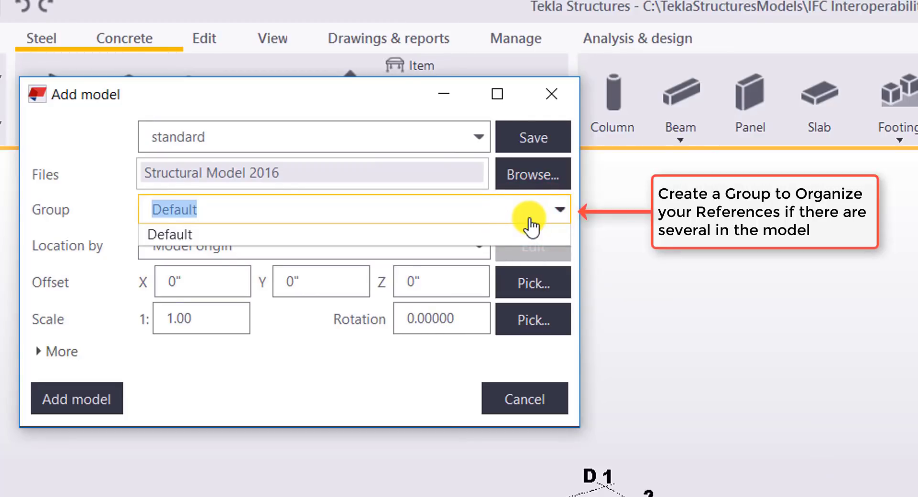
pyautogui.write('Architectural Models')
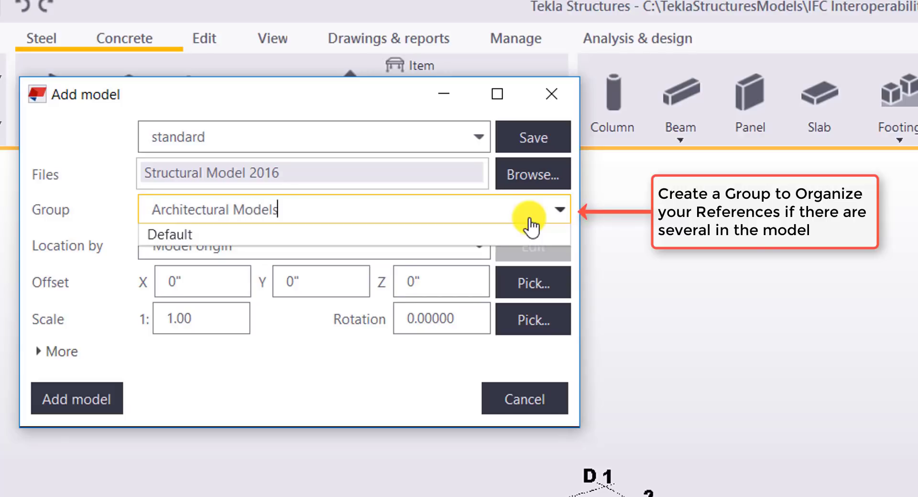
pyautogui.click(529, 218)
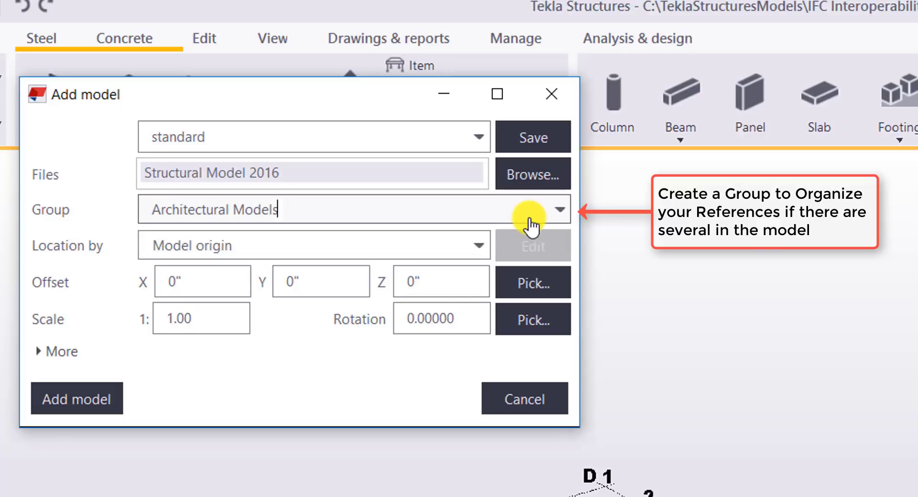
pyautogui.click(474, 251)
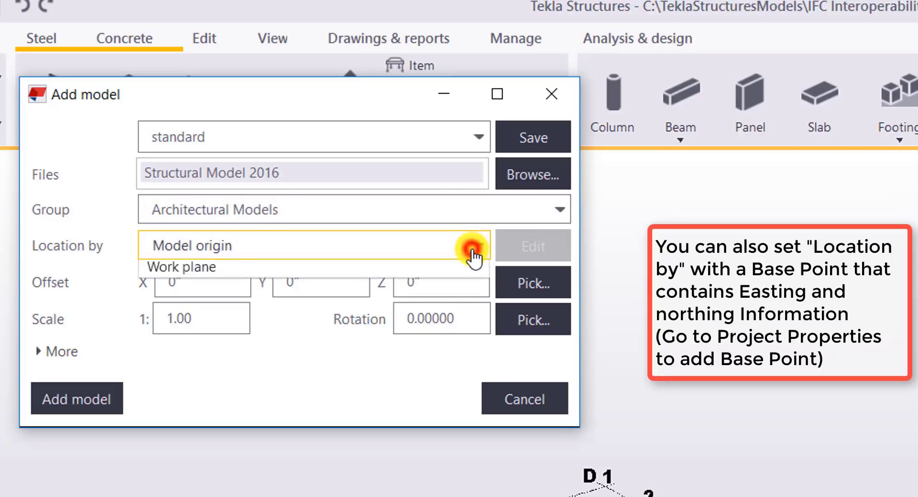
pyautogui.click(474, 253)
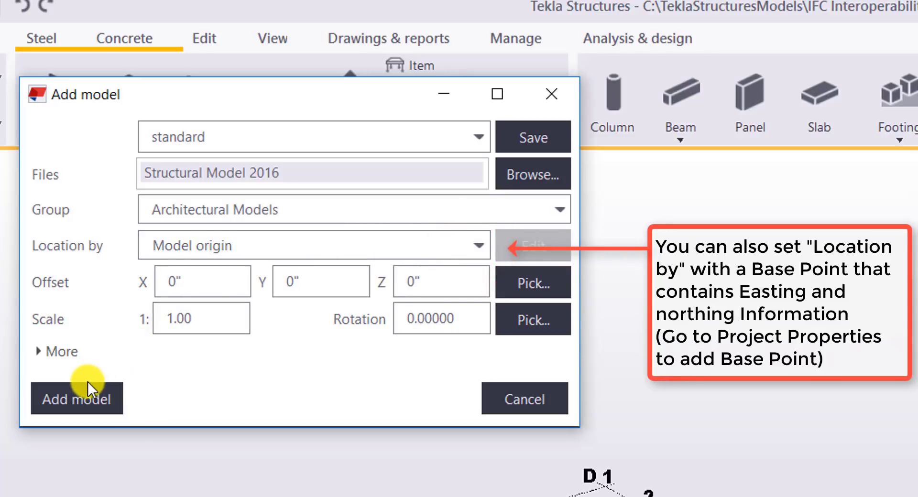
pyautogui.click(73, 401)
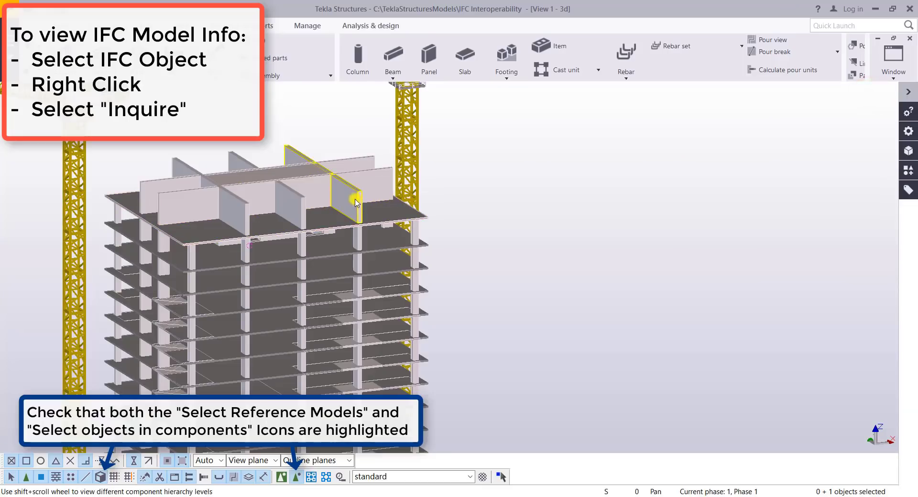
# Inquire the outer wall on the tower's roof and examine its IFC quantities and custom attributes down to Other.Category
pyautogui.click(354, 200)
pyautogui.rightClick(355, 199)
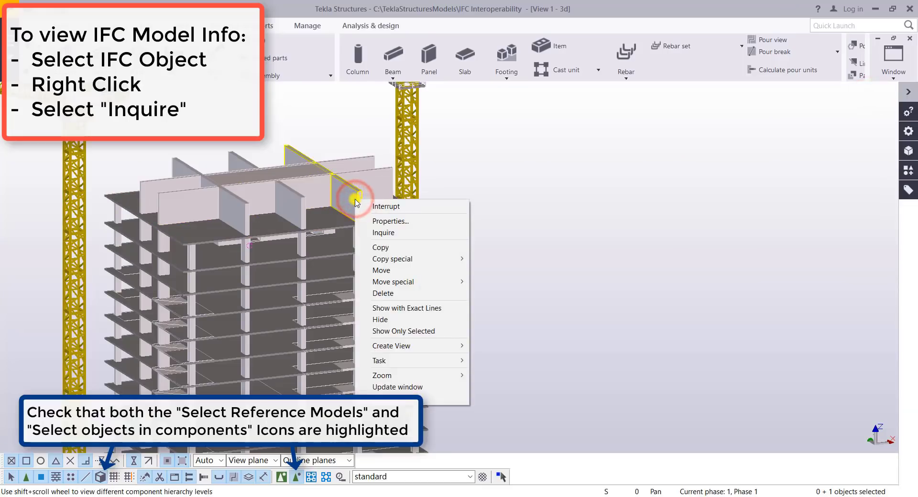
pyautogui.click(381, 234)
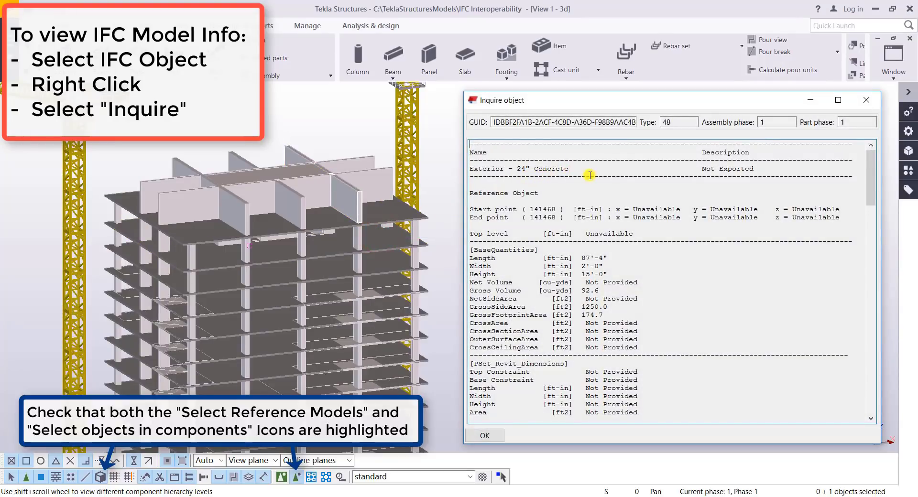
pyautogui.moveTo(869, 176); pyautogui.dragTo(890, 316)
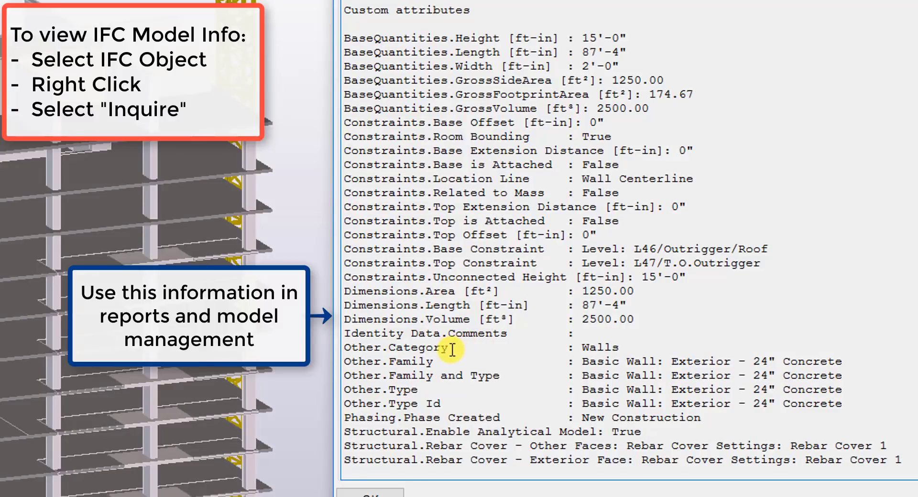
pyautogui.moveTo(455, 346); pyautogui.dragTo(347, 345)
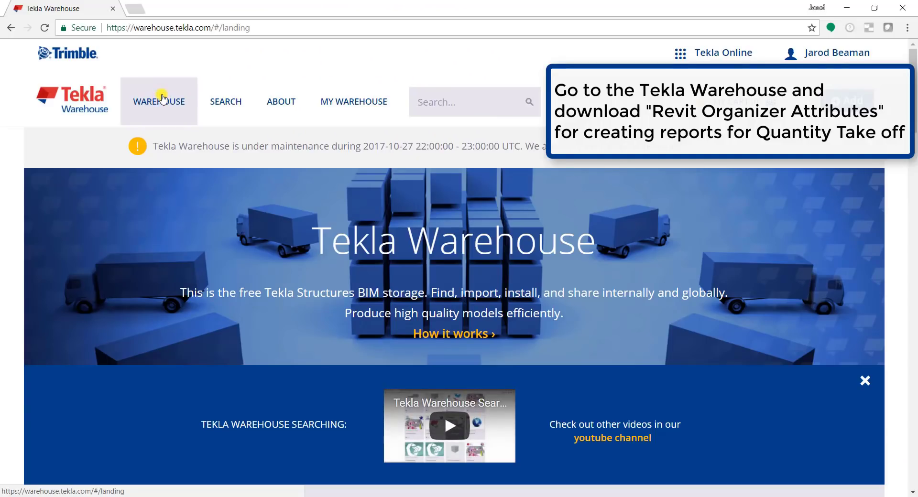
# In Tekla Warehouse, search for "revit" and open the available versions of Revit Organizer Attributes
pyautogui.click(474, 108)
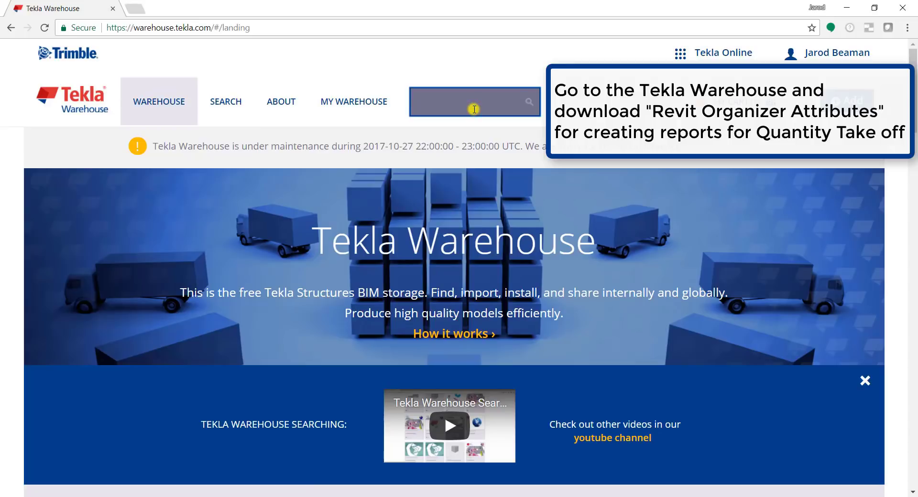
pyautogui.write('revit')
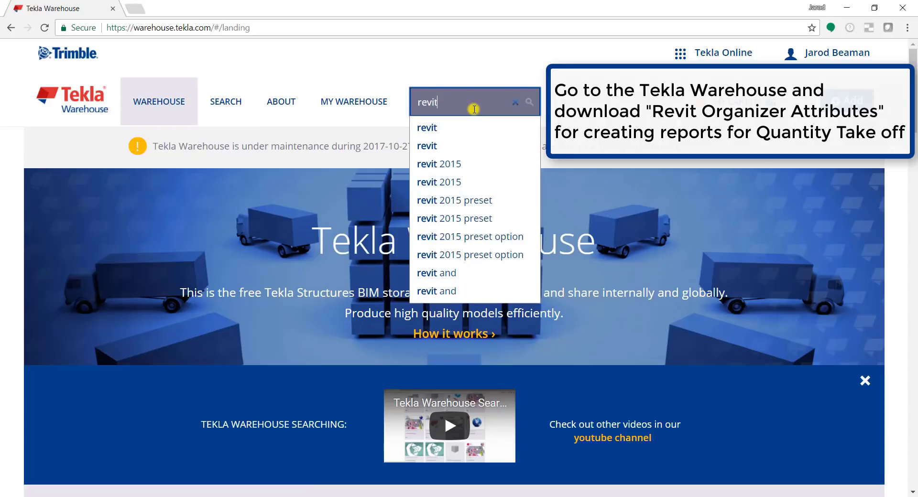
pyautogui.press('Return')
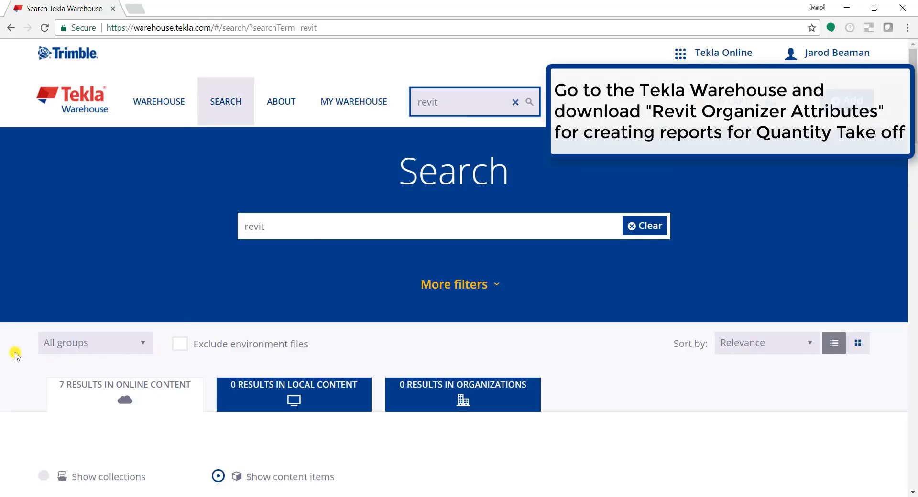
pyautogui.scroll(-15, 16, 355)
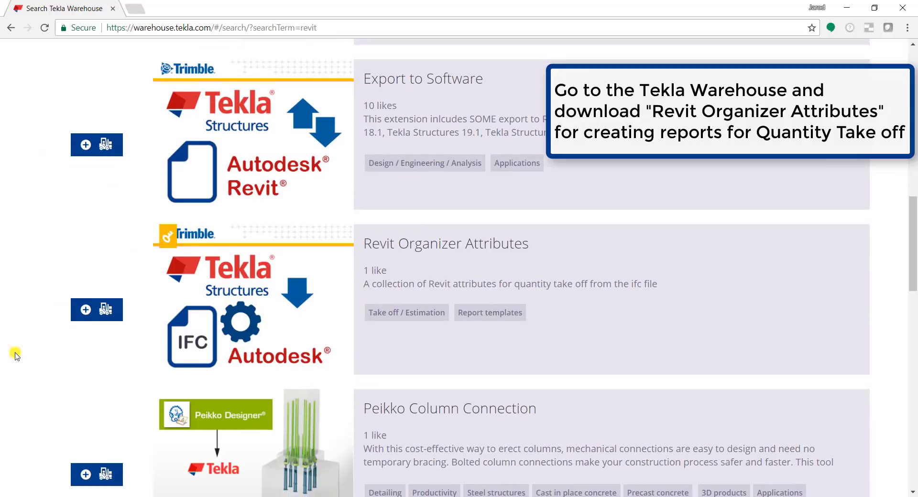
pyautogui.click(294, 279)
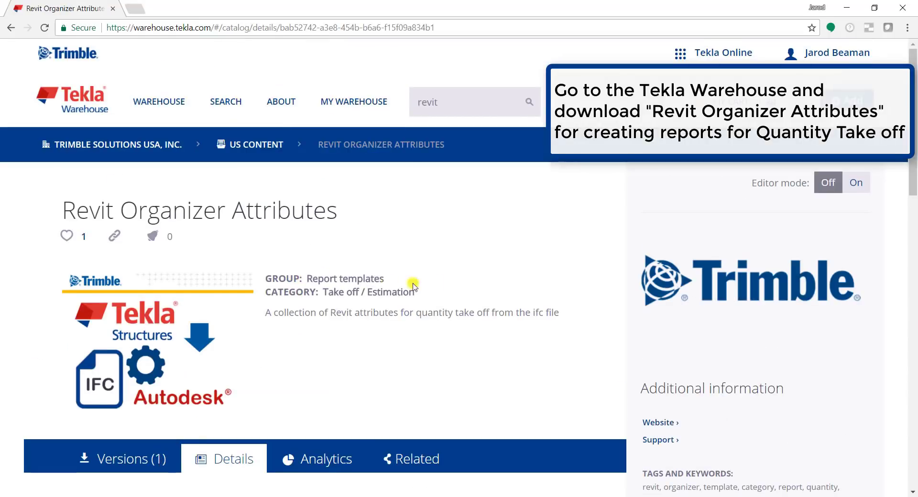
pyautogui.scroll(-7, 611, 292)
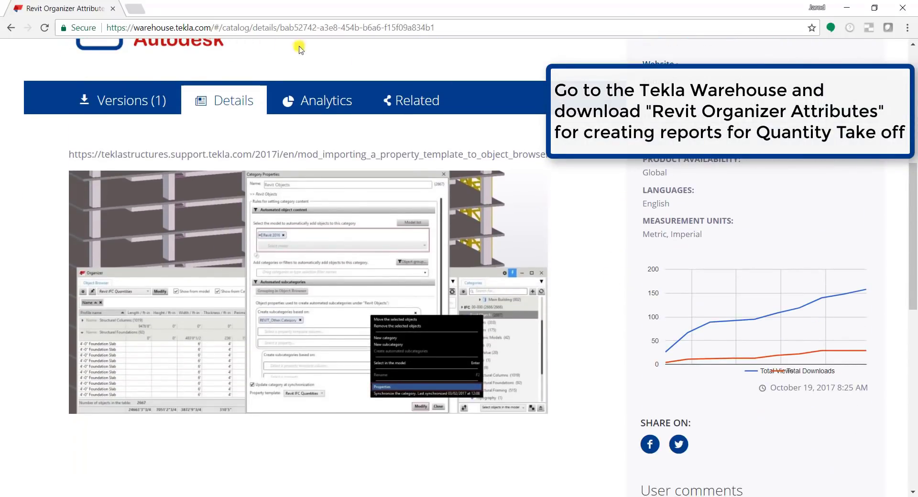
pyautogui.click(117, 99)
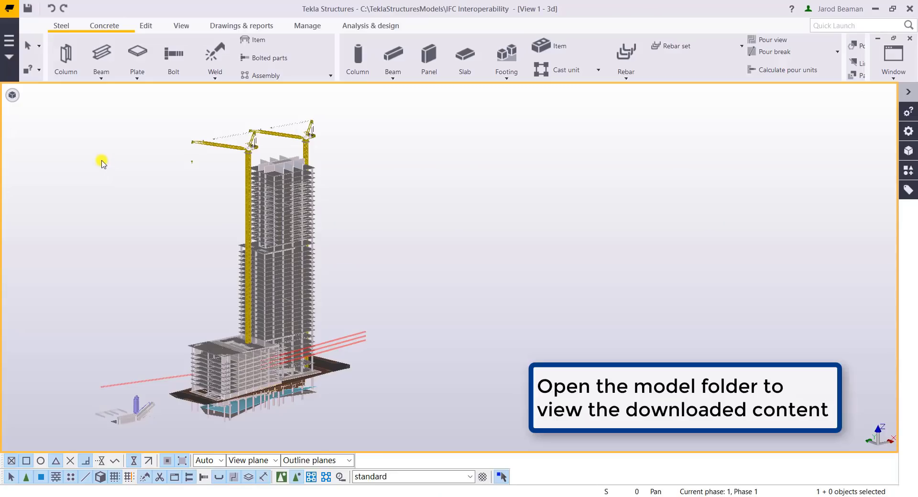
# Switch to Tekla Structures, open the model folder, and extract RevitOrganizerIntegration.zip into a RevitOrganizerIntegration subfolder
pyautogui.click(10, 53)
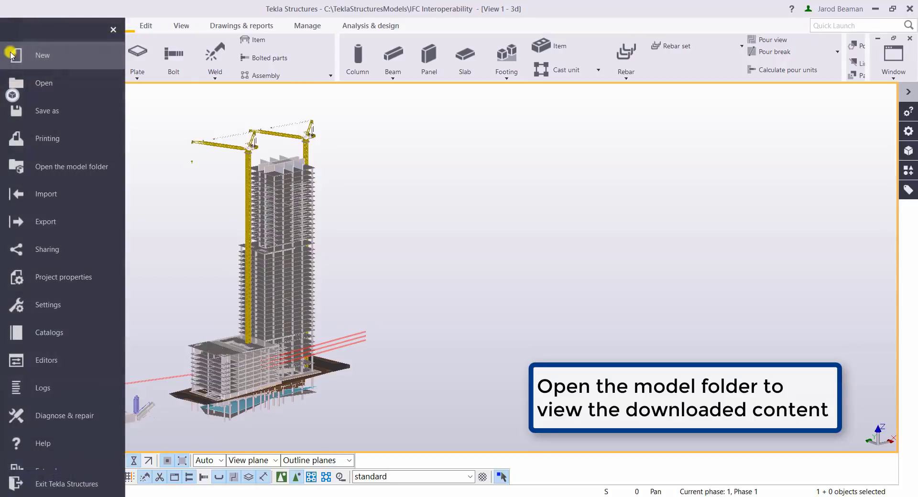
pyautogui.click(66, 167)
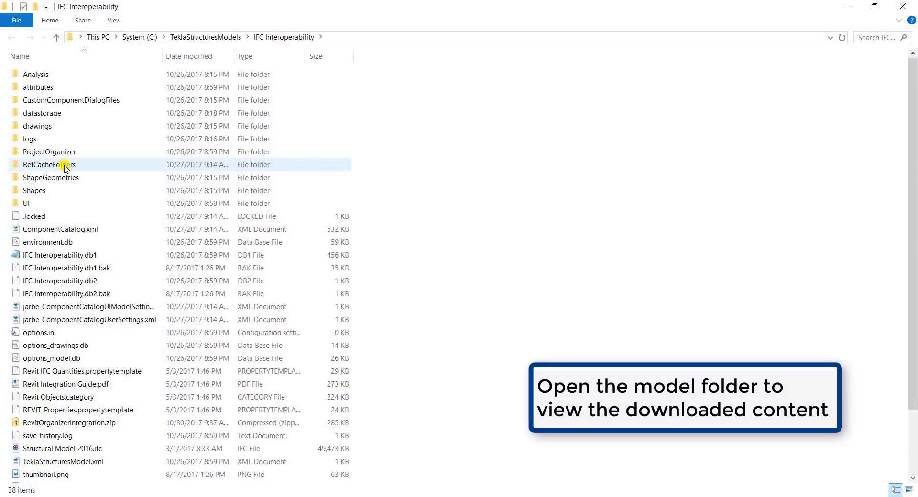
pyautogui.rightClick(71, 423)
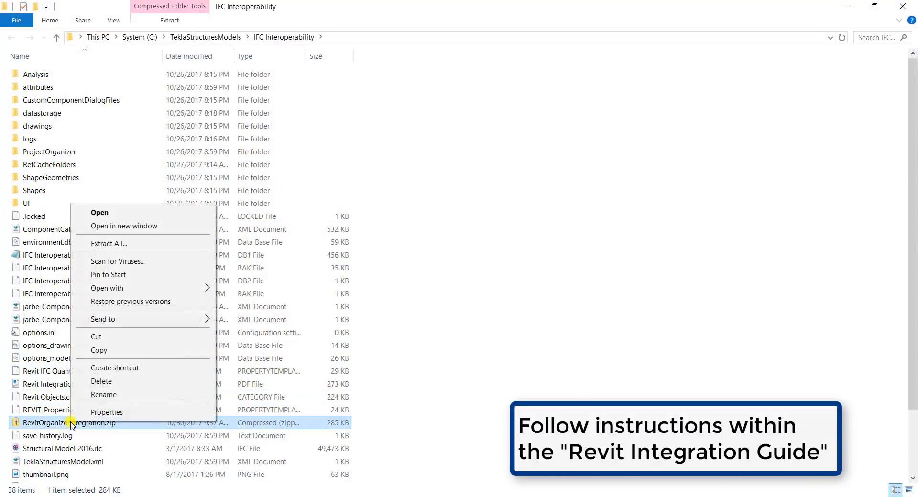
pyautogui.click(143, 247)
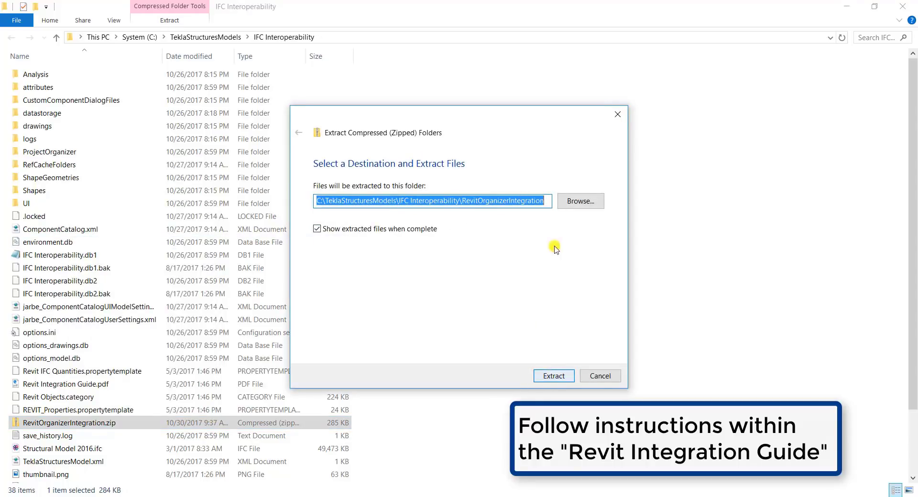
pyautogui.click(549, 376)
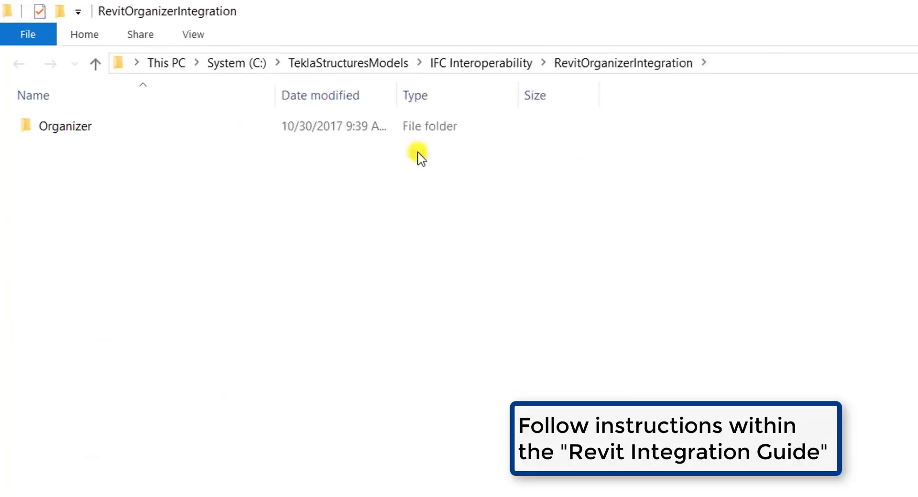
# Open Revit Integration Guide.pdf from the extracted Organizer folder
pyautogui.doubleClick(130, 161)
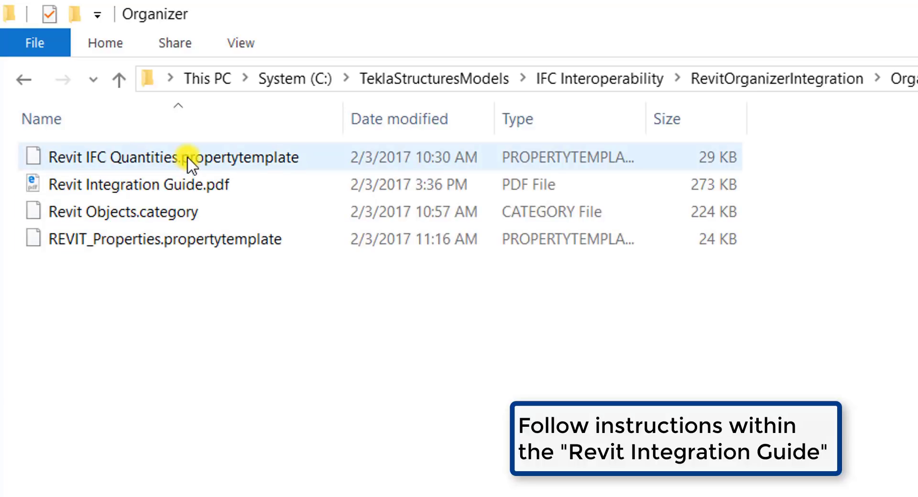
pyautogui.doubleClick(216, 186)
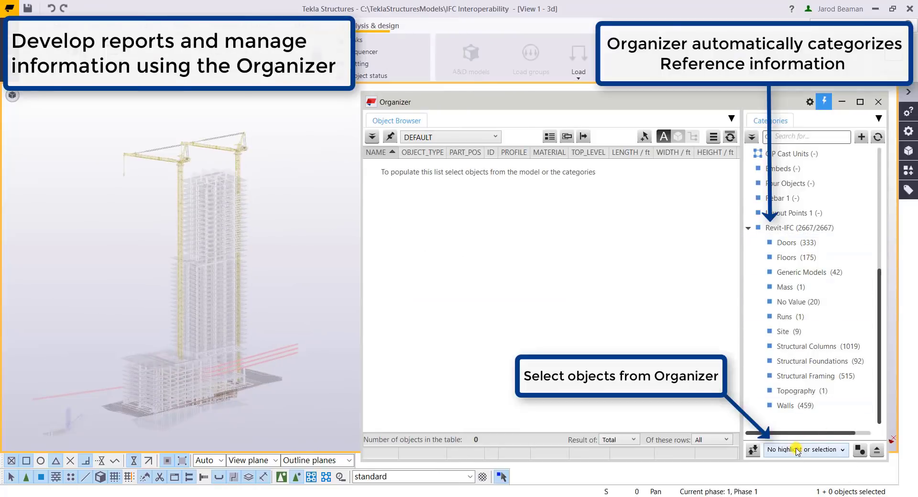
# Set Organizer categories to select objects in the model, and review Revit-IFC with its Floors, Structural Columns and Structural Foundations subcategories
pyautogui.click(797, 450)
pyautogui.click(796, 462)
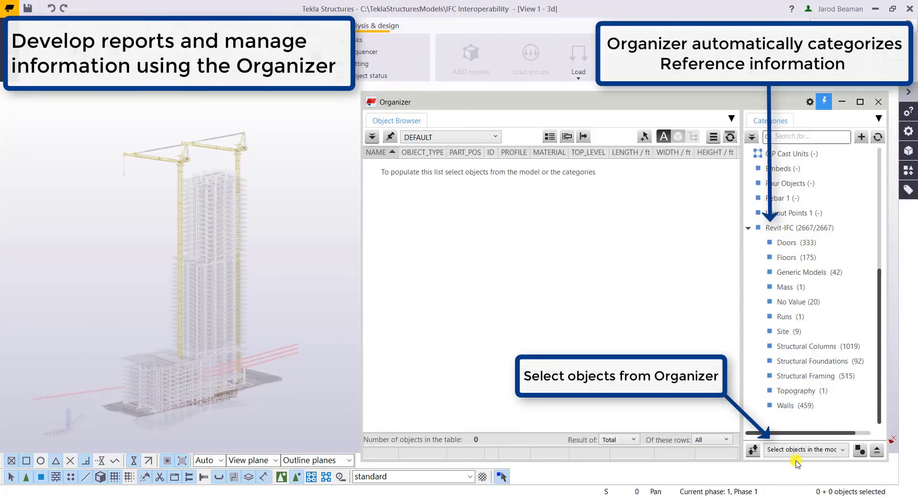
pyautogui.click(794, 228)
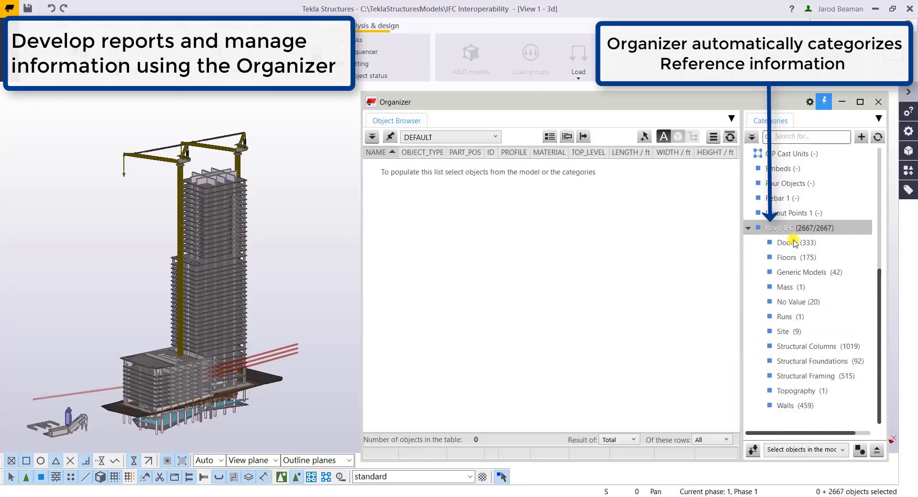
pyautogui.click(784, 258)
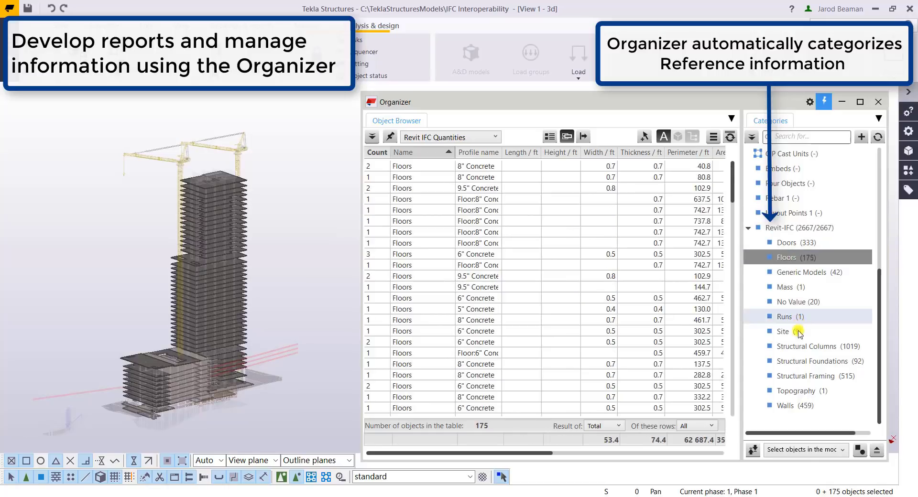
pyautogui.click(797, 347)
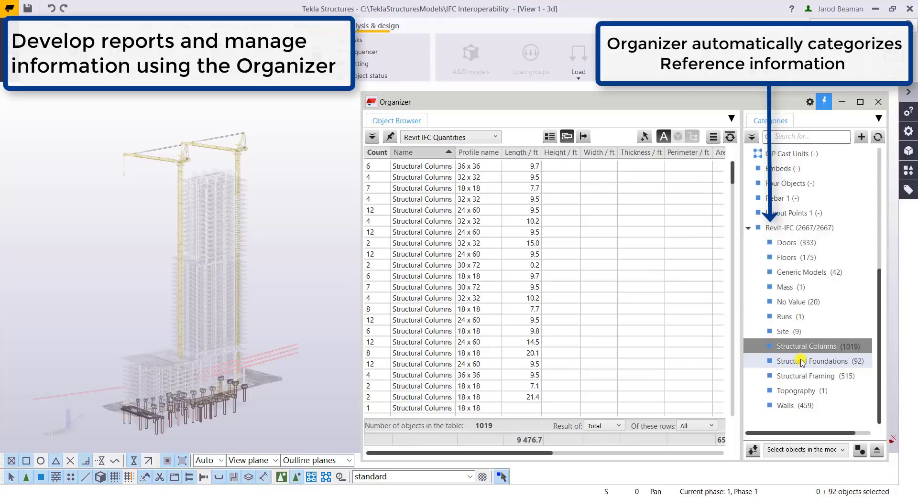
pyautogui.click(801, 359)
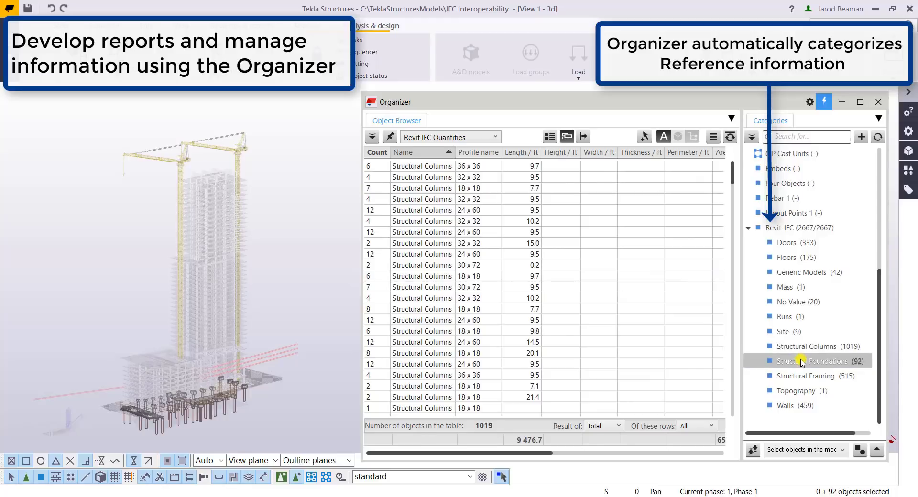
# List the whole Revit-IFC category using the Revit IFC Quantities template, with identical rows combined
pyautogui.click(795, 228)
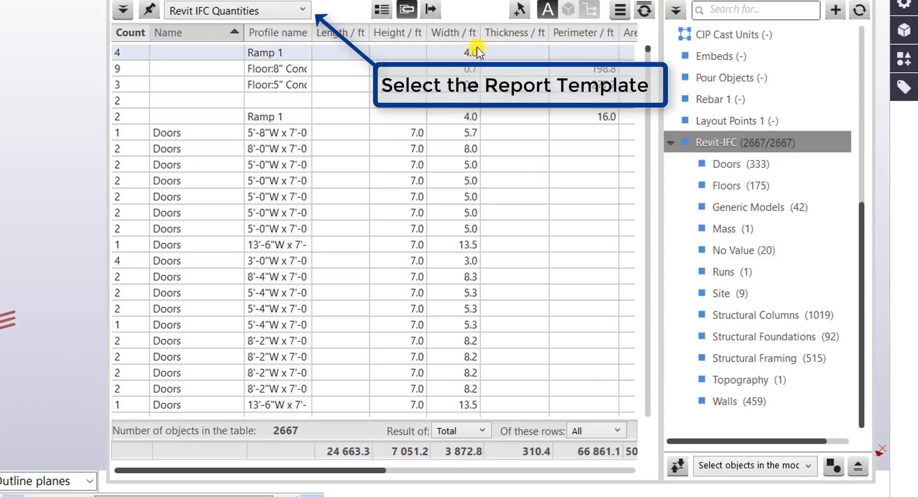
pyautogui.click(279, 9)
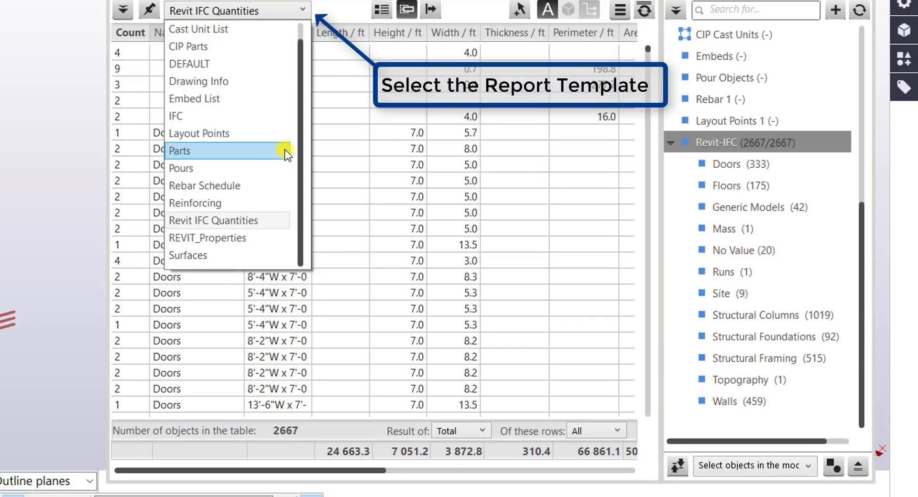
pyautogui.click(261, 220)
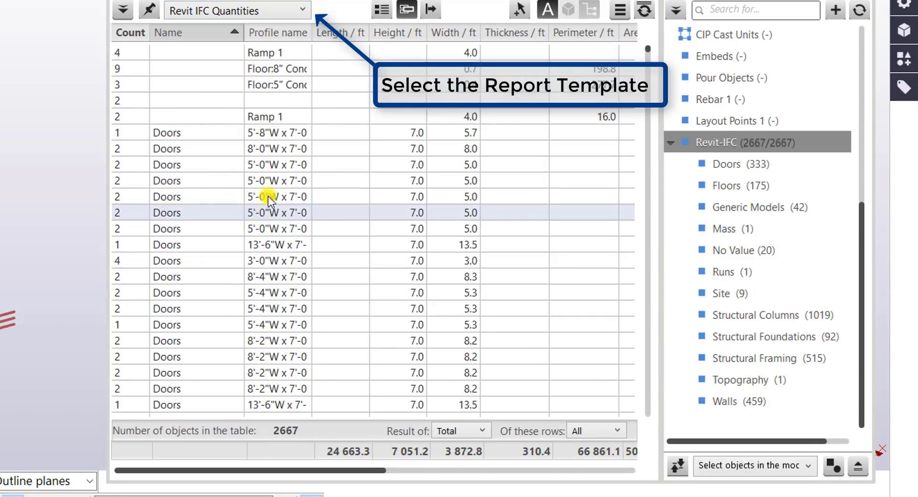
pyautogui.click(407, 10)
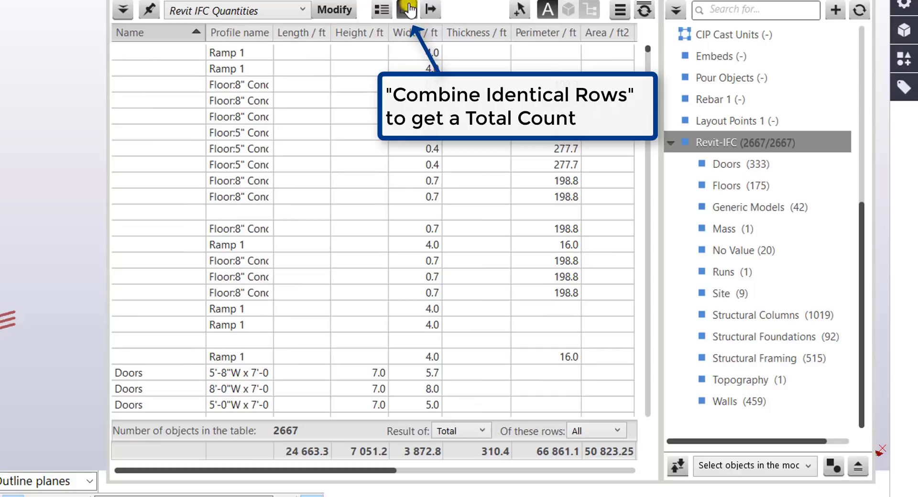
pyautogui.click(407, 10)
pyautogui.click(251, 72)
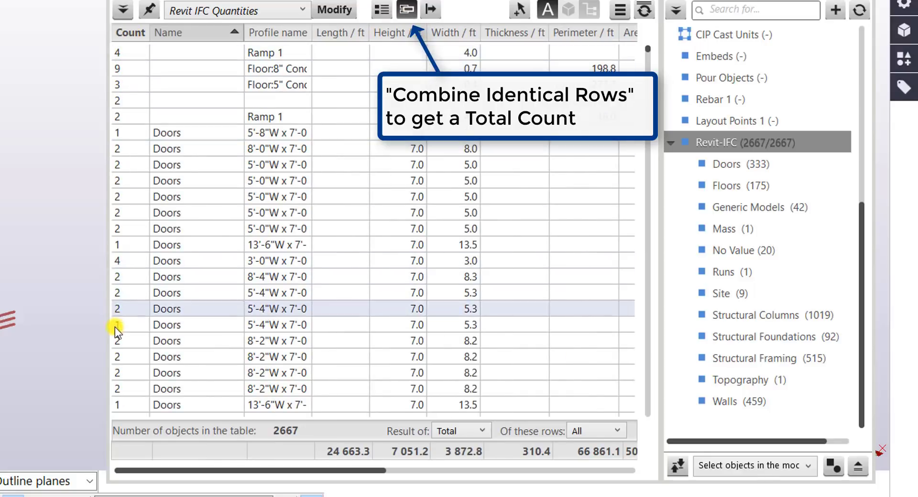
# Group the quantity list by Name, then expand the Doors group and the unnamed group to review their rows
pyautogui.click(382, 10)
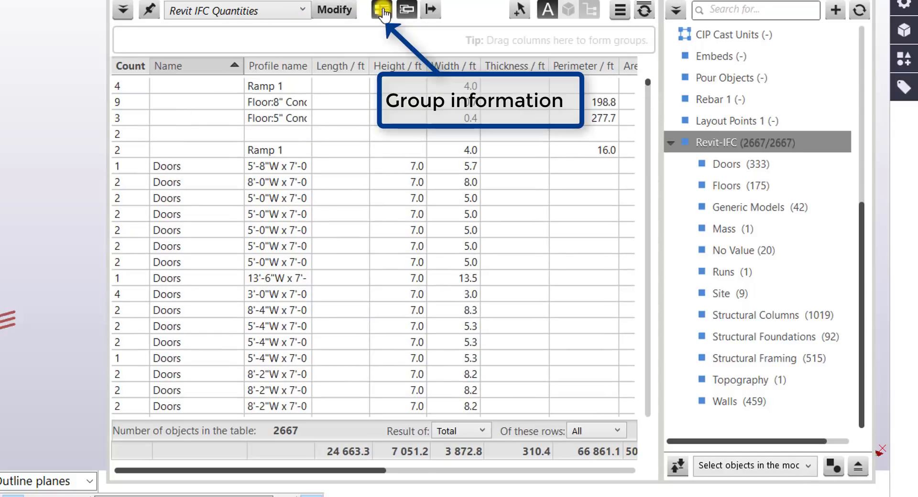
pyautogui.moveTo(209, 71); pyautogui.dragTo(182, 43)
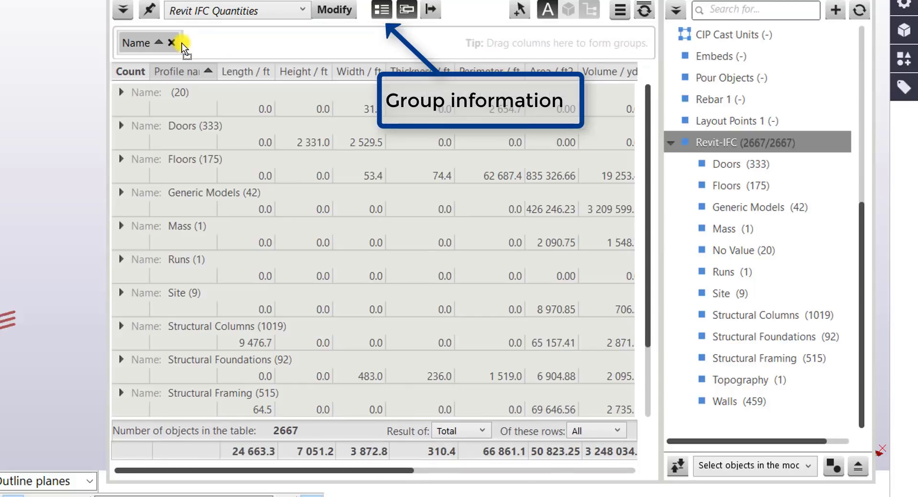
pyautogui.click(123, 126)
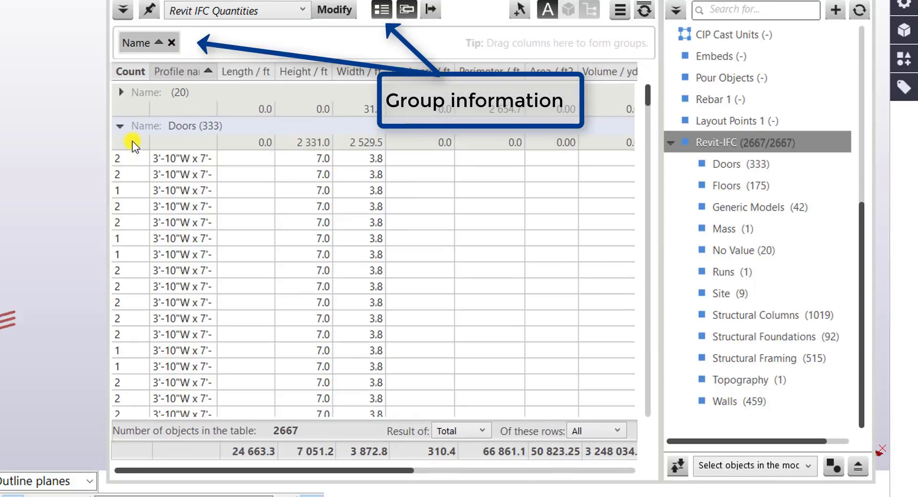
pyautogui.click(123, 93)
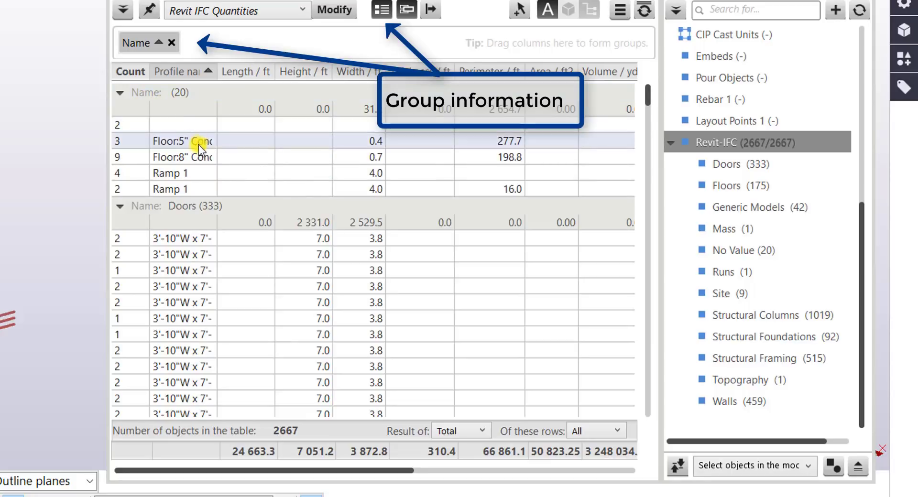
pyautogui.scroll(-5, 199, 143)
pyautogui.scroll(-8, 173, 209)
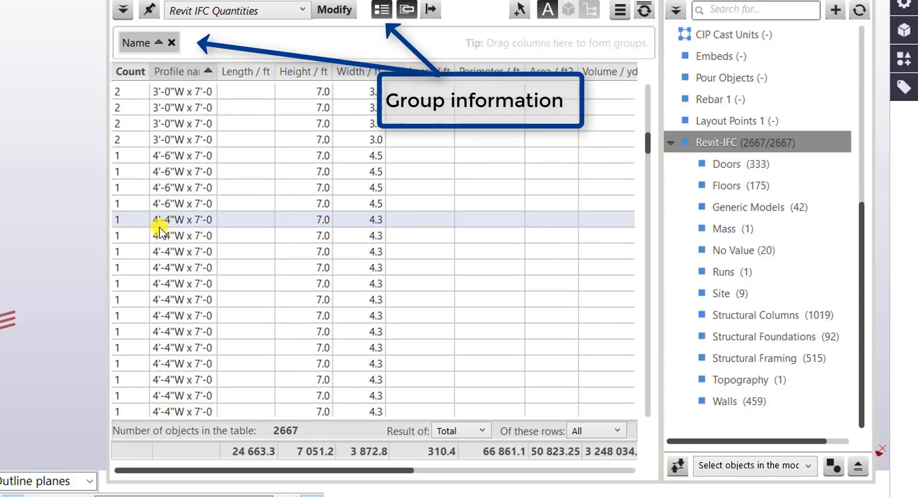
pyautogui.scroll(8, 199, 186)
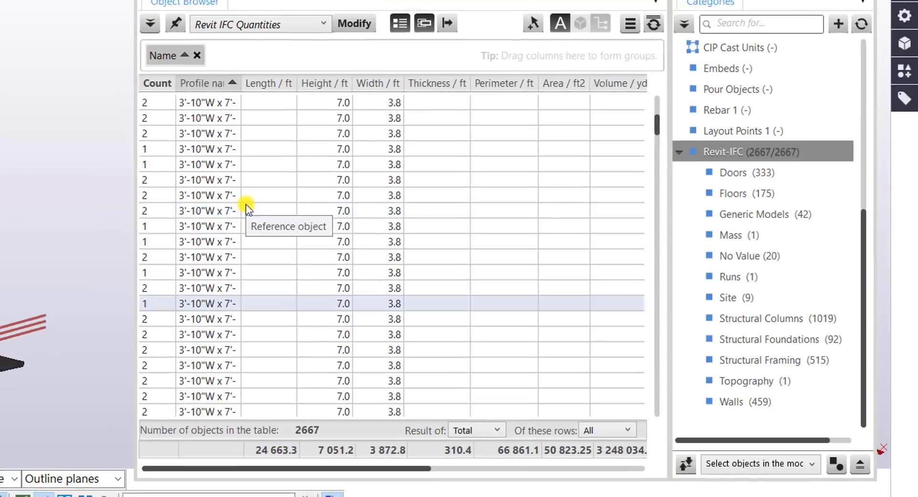
pyautogui.scroll(3, 246, 205)
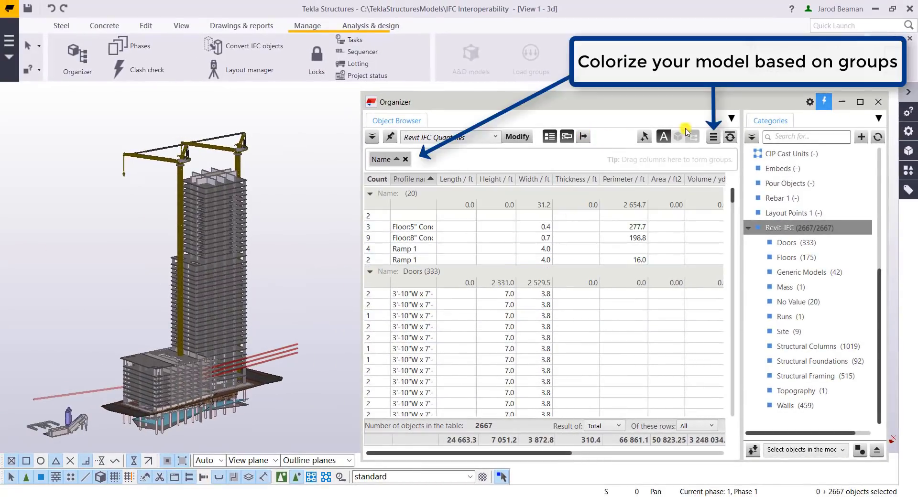
# Colorize the model by group with the Default color set, and collapse the Doors and unnamed groups
pyautogui.click(715, 138)
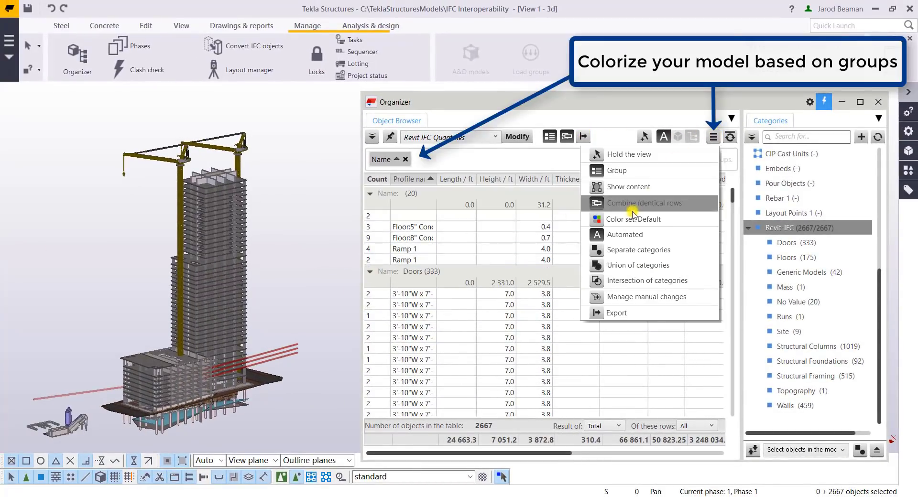
pyautogui.click(631, 219)
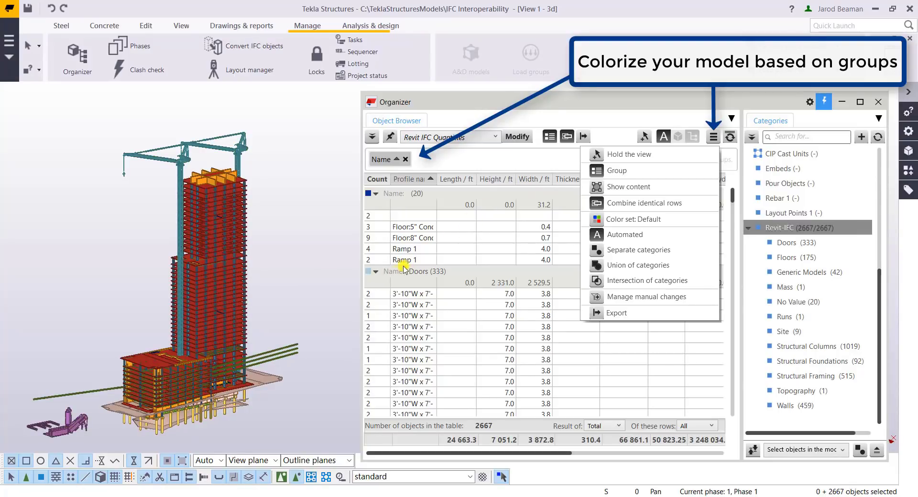
pyautogui.click(380, 273)
pyautogui.click(380, 273)
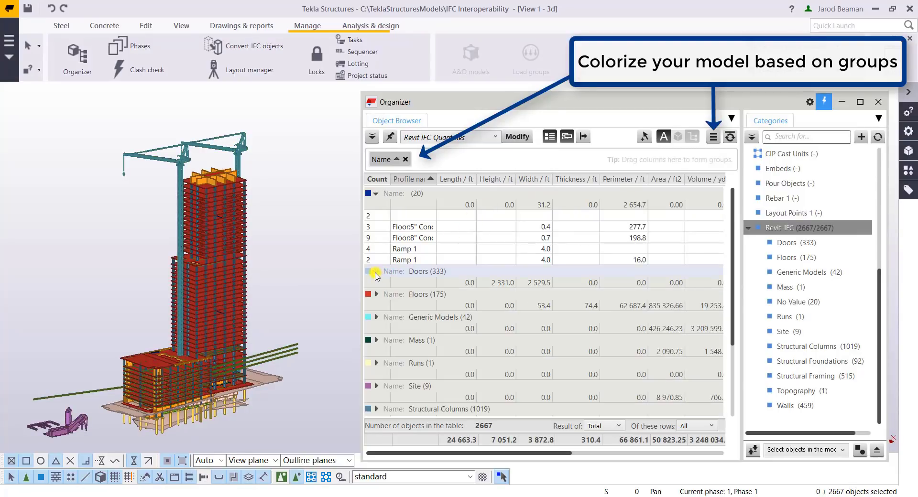
pyautogui.click(378, 196)
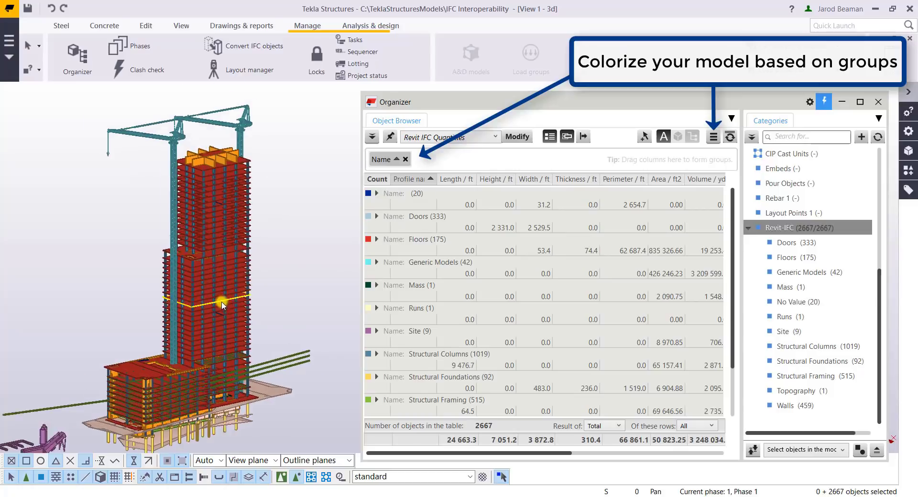
# Inspect the colorized tower, select the Walls group's objects in the model, and reselect the whole Revit-IFC category
pyautogui.scroll(5, 222, 304)
pyautogui.moveTo(311, 225); pyautogui.dragTo(340, 394, button='middle')
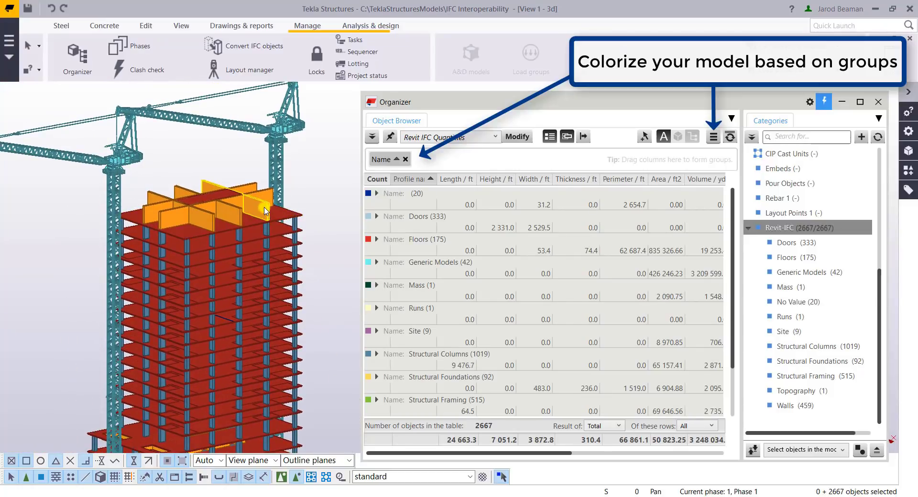
pyautogui.scroll(-3, 397, 343)
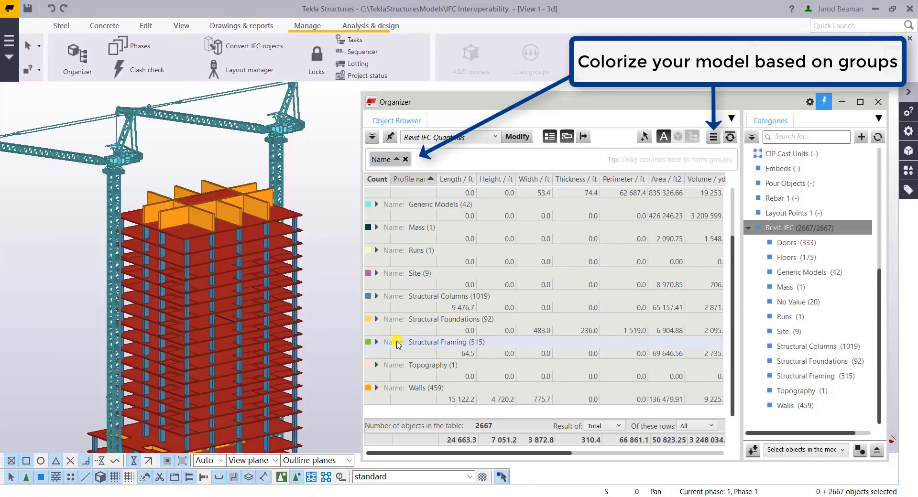
pyautogui.click(414, 391)
pyautogui.rightClick(414, 391)
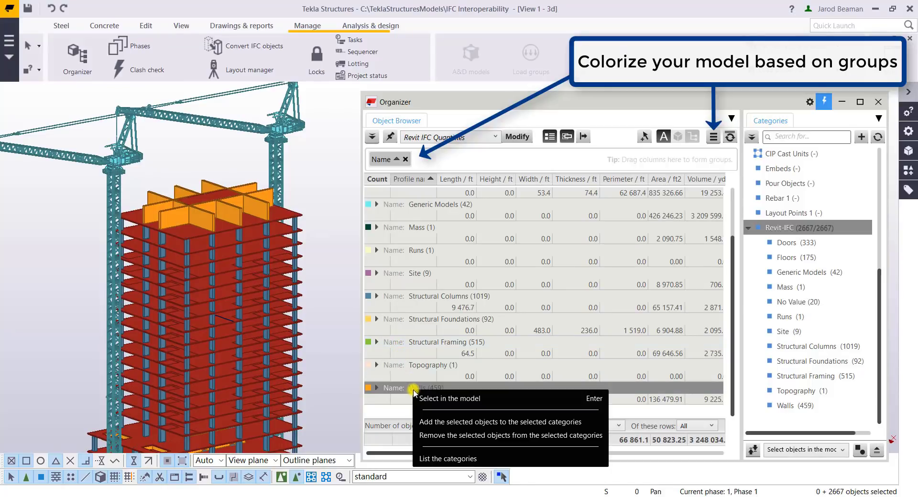
pyautogui.click(441, 398)
pyautogui.scroll(3, 407, 241)
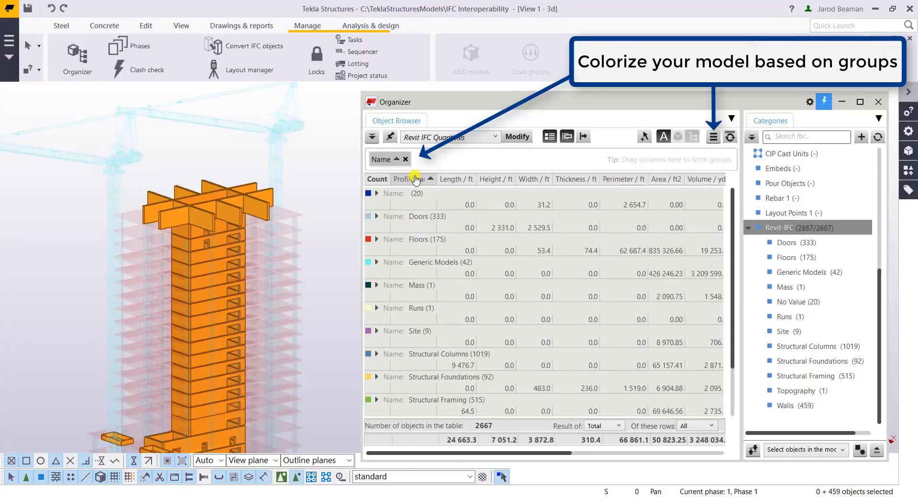
pyautogui.click(776, 228)
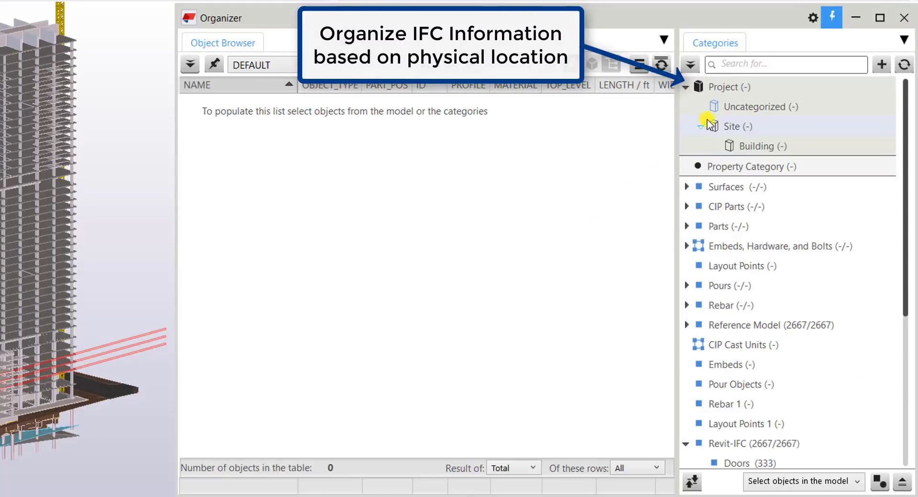
# Create a new IFC project in the Organizer categories by importing the categories from Structural Model 2016.ifc
pyautogui.rightClick(727, 90)
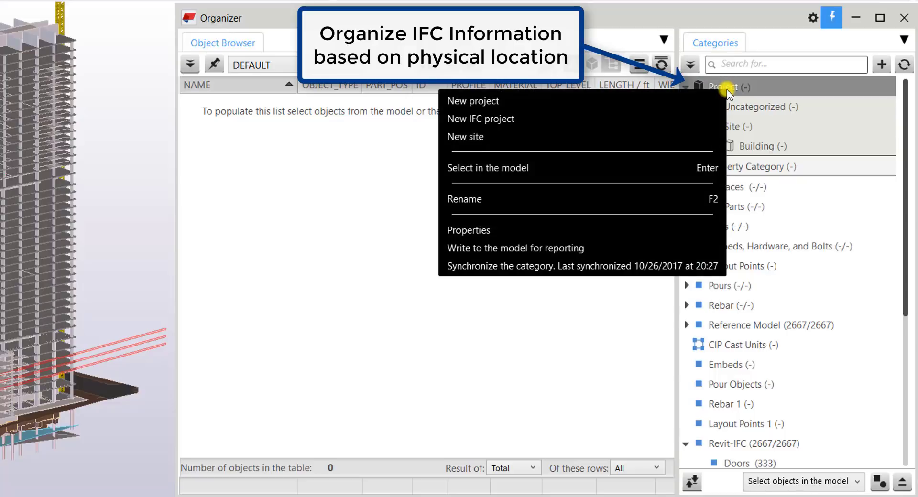
pyautogui.click(653, 116)
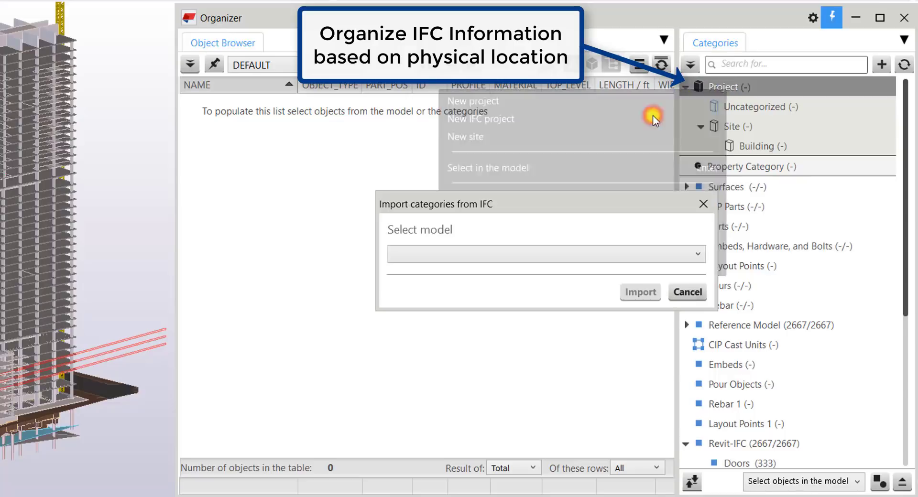
pyautogui.click(652, 255)
pyautogui.click(588, 287)
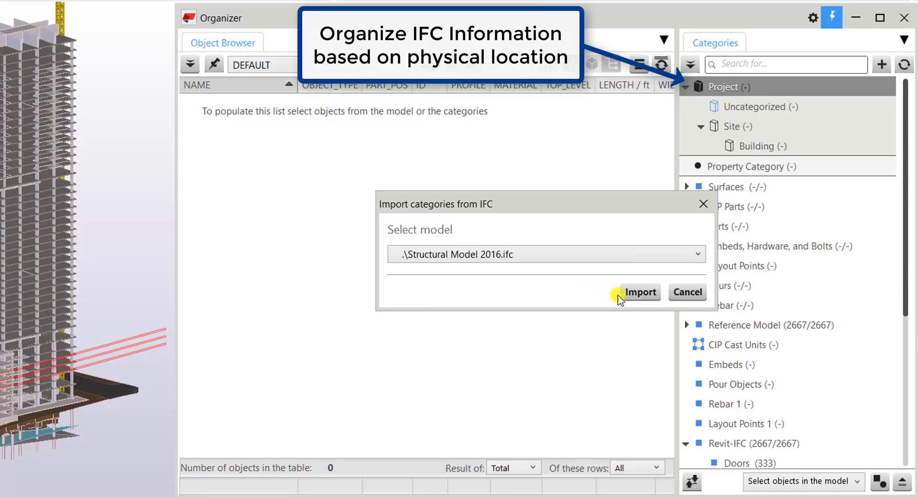
pyautogui.click(637, 300)
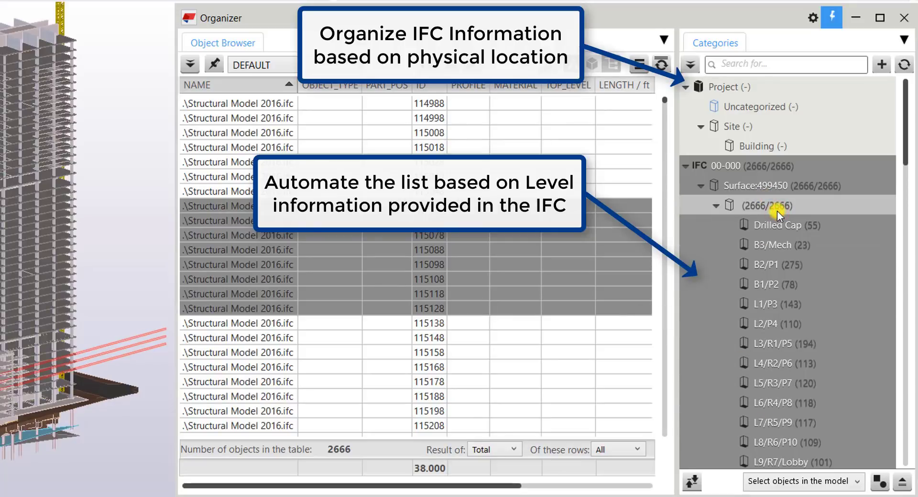
# Review the imported location categories by selecting the building, the Drilled Cap level and the B3/Mech level
pyautogui.click(776, 211)
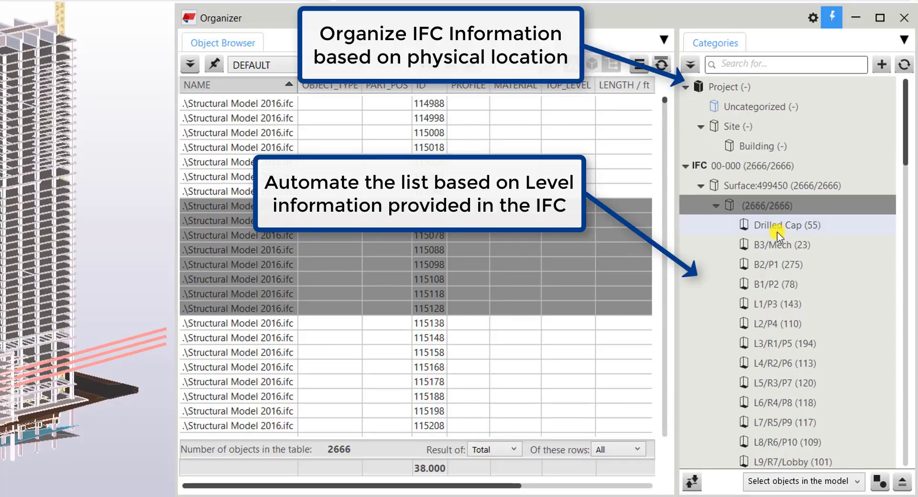
pyautogui.click(776, 234)
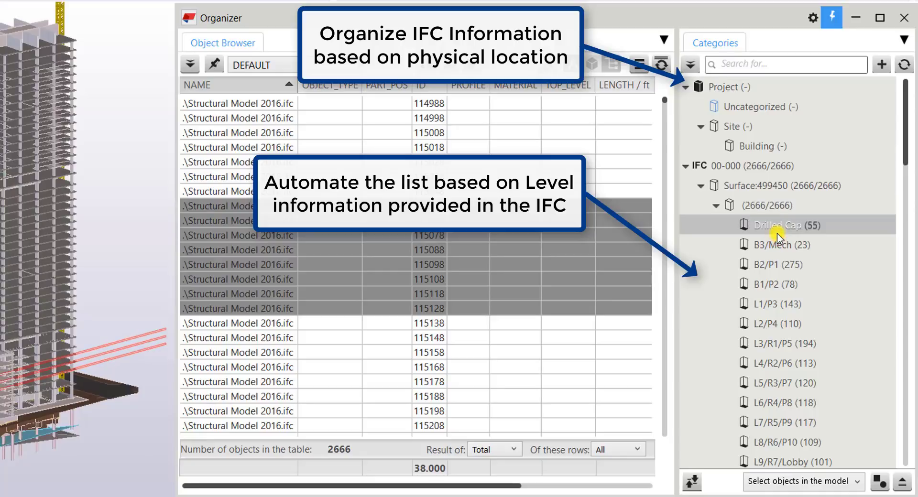
pyautogui.click(779, 244)
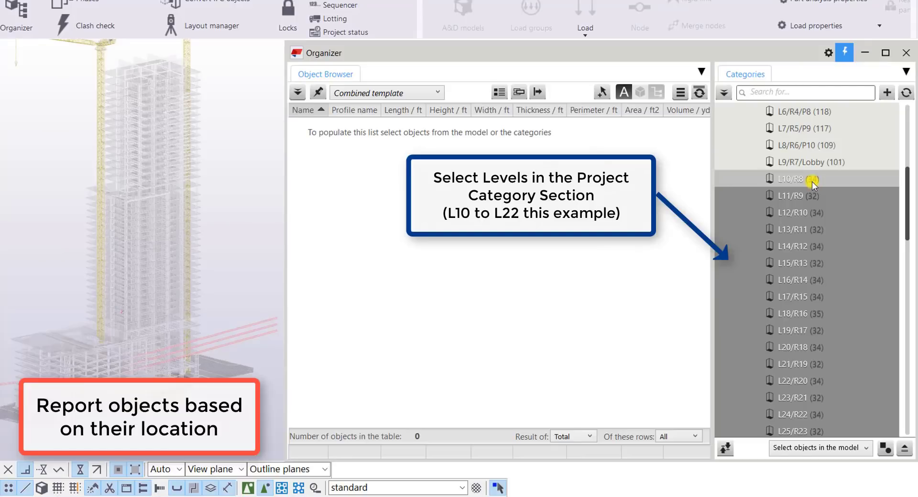
# Select the objects on levels L10/R8 through L22/R20 and narrow the selection to the Structural Columns category
pyautogui.click(811, 180)
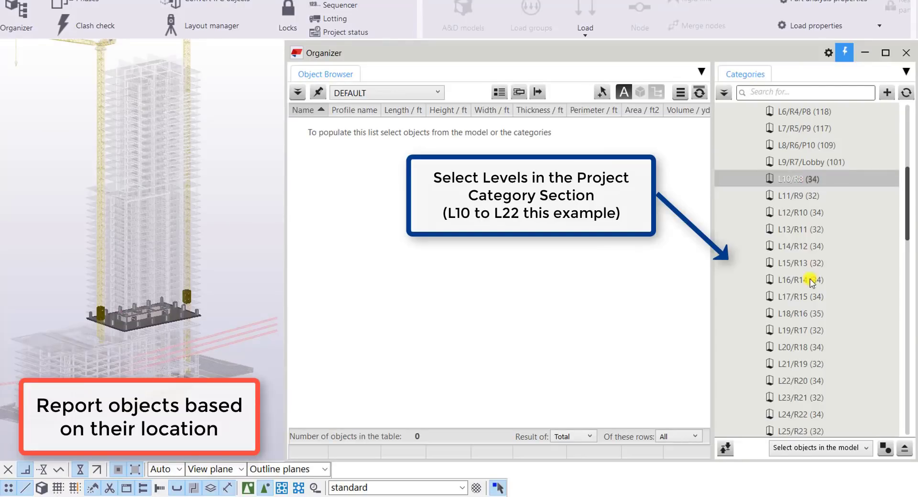
pyautogui.keyDown('shift'); pyautogui.click(809, 381); pyautogui.keyUp('shift')
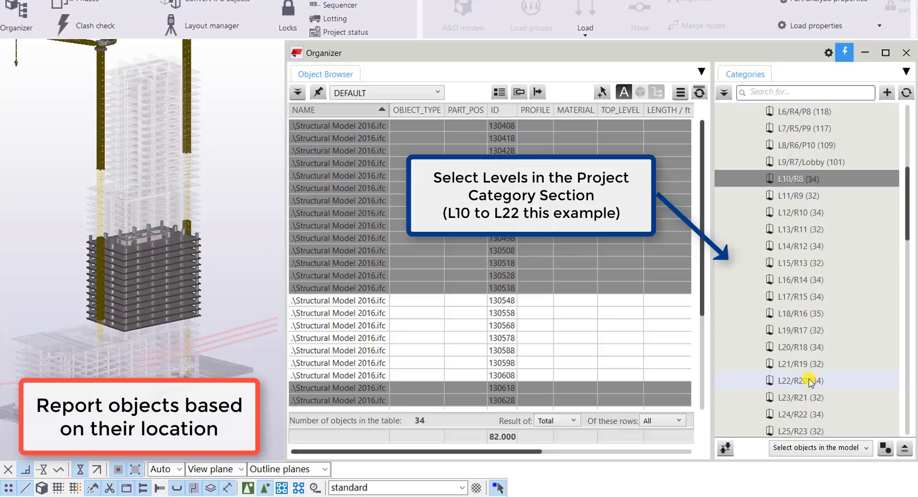
pyautogui.moveTo(908, 209); pyautogui.dragTo(913, 412)
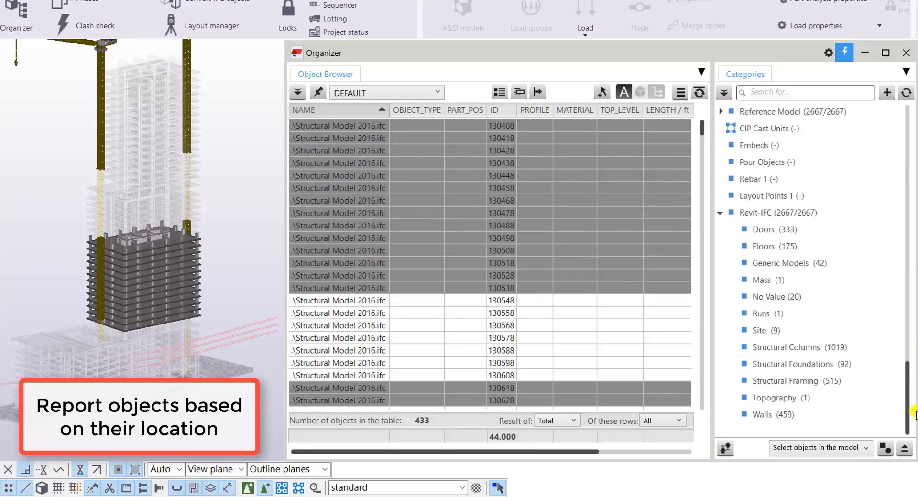
pyautogui.click(799, 348)
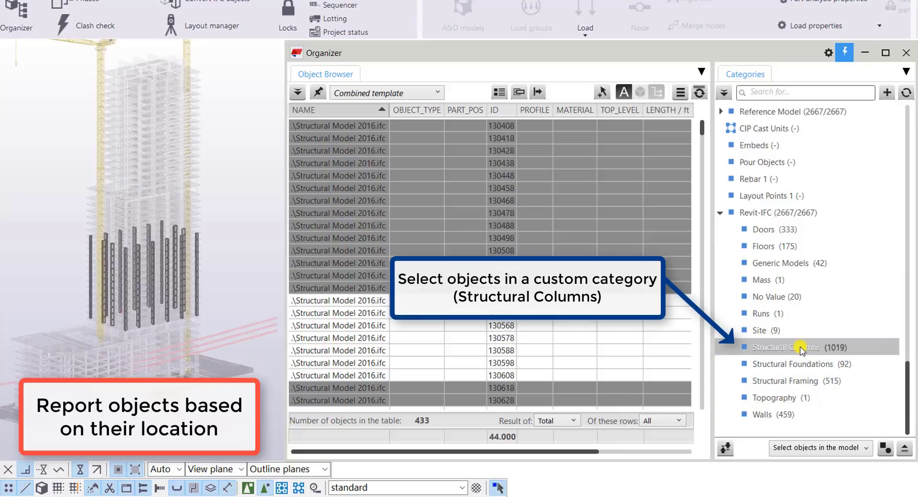
# Combine identical rows in the column list and apply the Revit IFC Quantities template
pyautogui.click(519, 92)
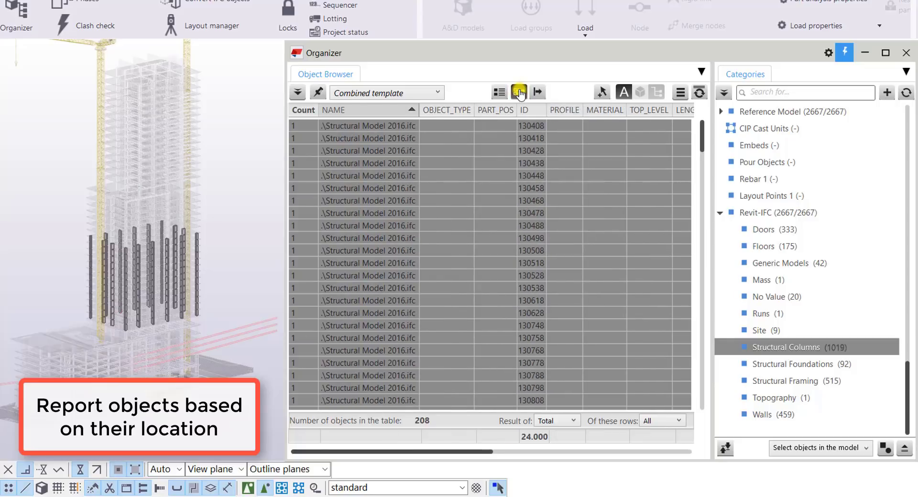
pyautogui.click(400, 92)
pyautogui.click(401, 243)
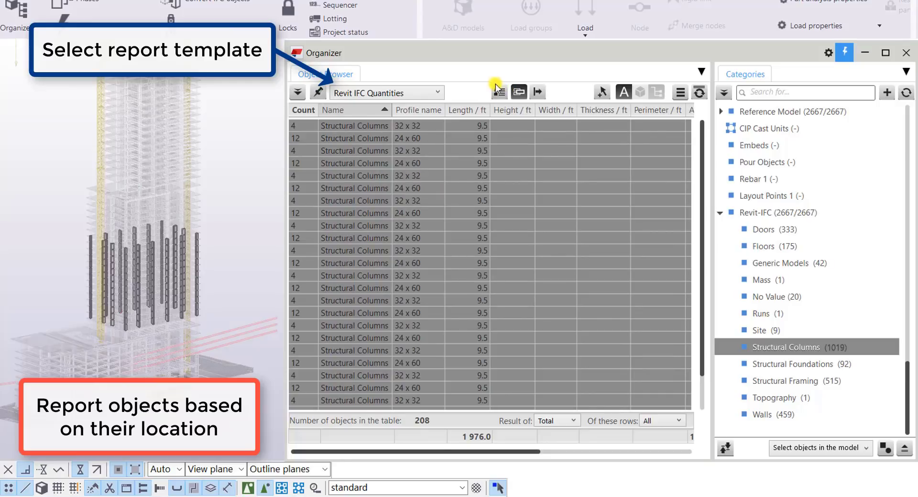
# Group the structural columns by Profile name and expand the 32 x 32 and 24 x 60 groups
pyautogui.click(498, 91)
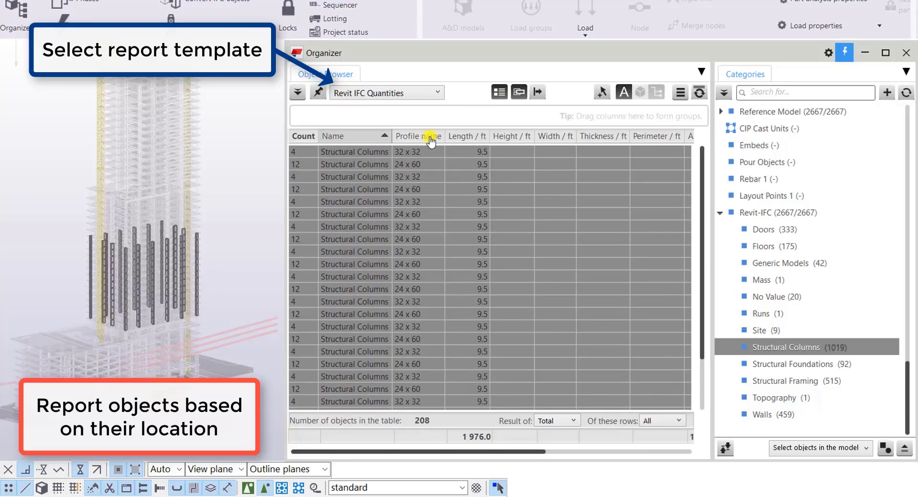
pyautogui.moveTo(428, 139); pyautogui.dragTo(355, 110)
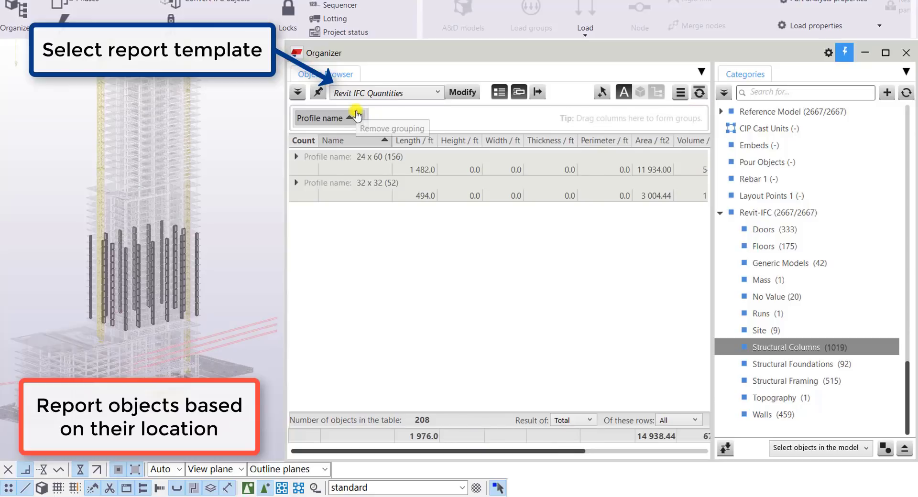
pyautogui.click(296, 183)
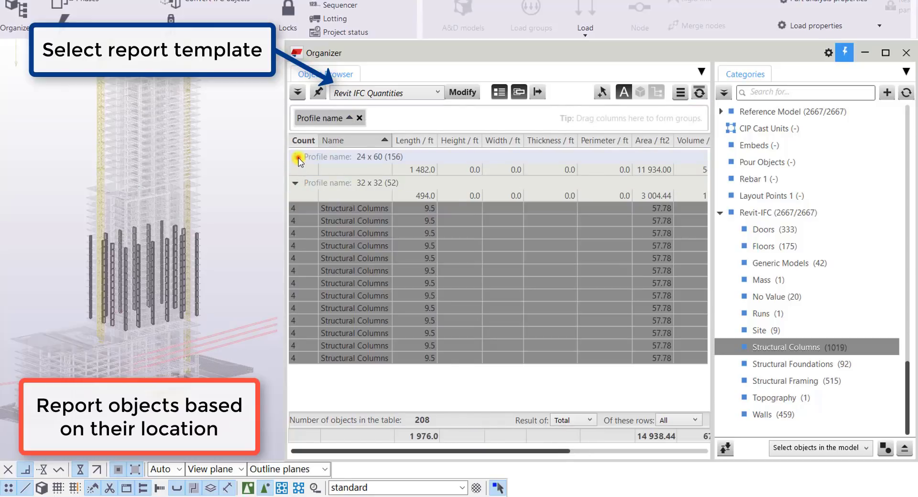
pyautogui.click(300, 157)
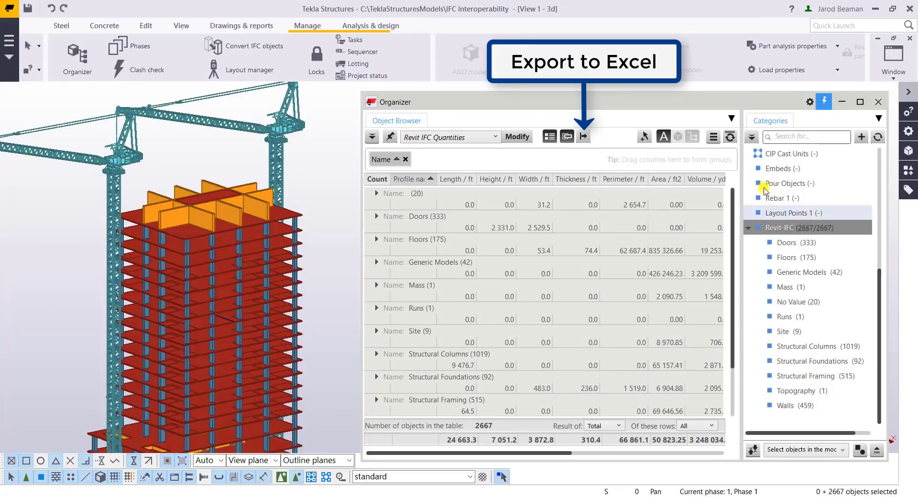
# Export the Revit-IFC quantities grouped by Name to Excel, updating object properties from the model
pyautogui.click(585, 138)
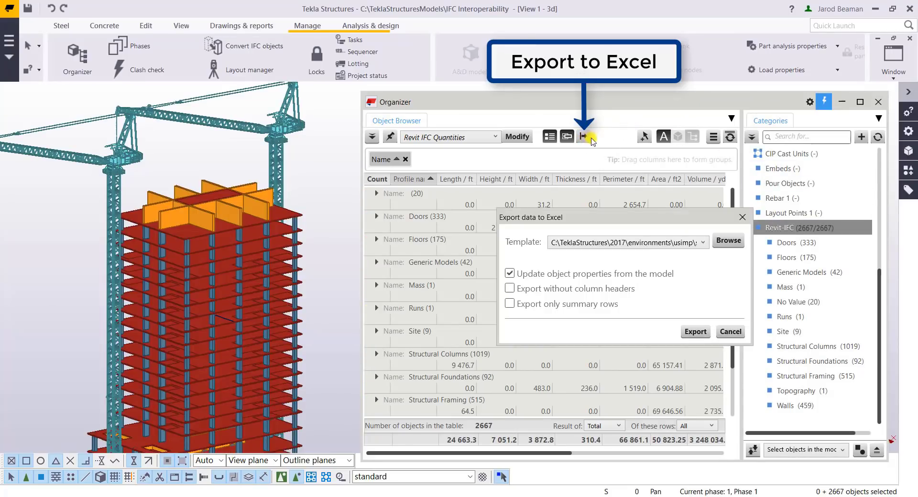
pyautogui.click(690, 331)
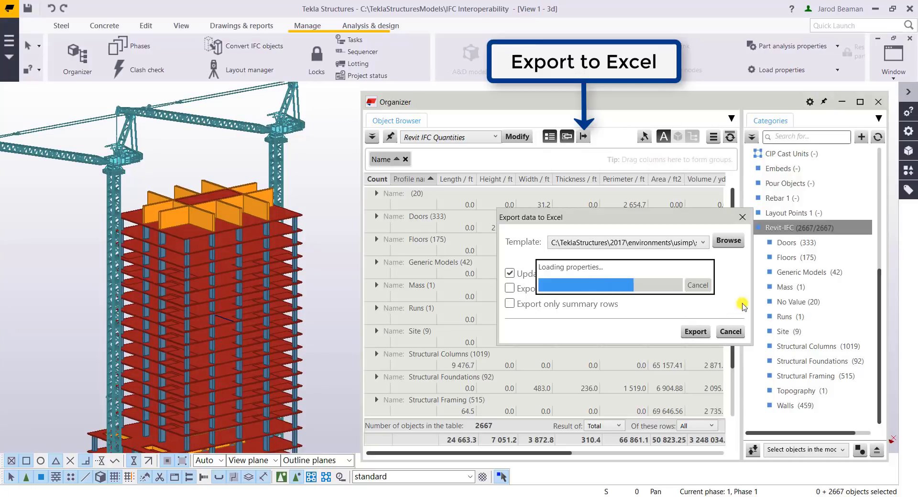